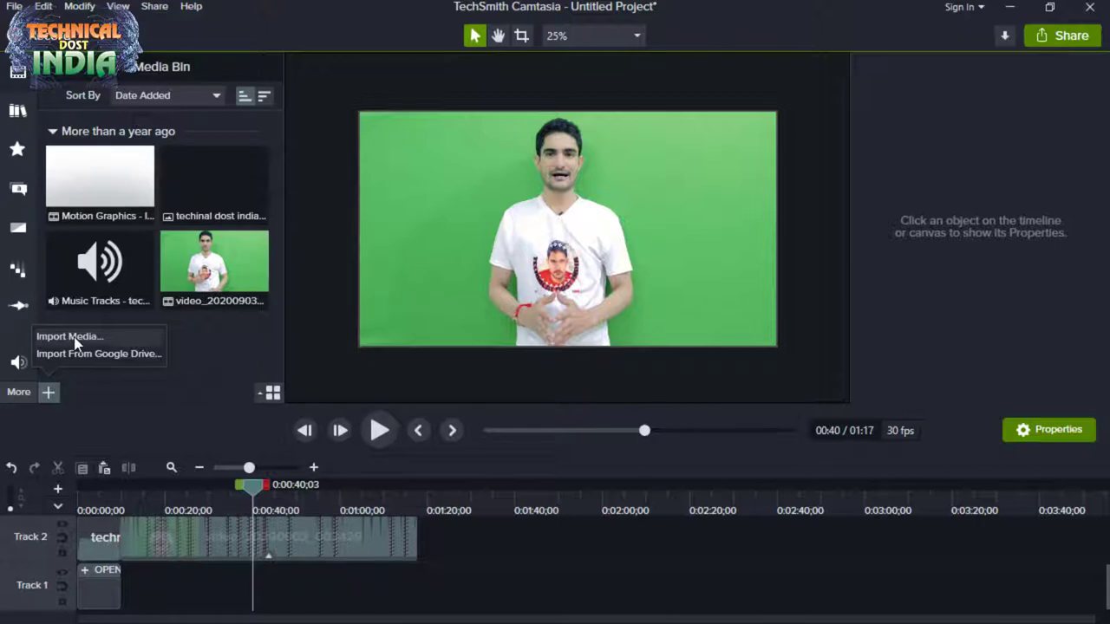
# Step: Import the Unsplash office photo from Downloads and place it on Track 1 beneath the green-screen video, matching that clip's length
pyautogui.click(72, 337)
pyautogui.scroll(-1, 280, 201)
pyautogui.scroll(-15, 280, 197)
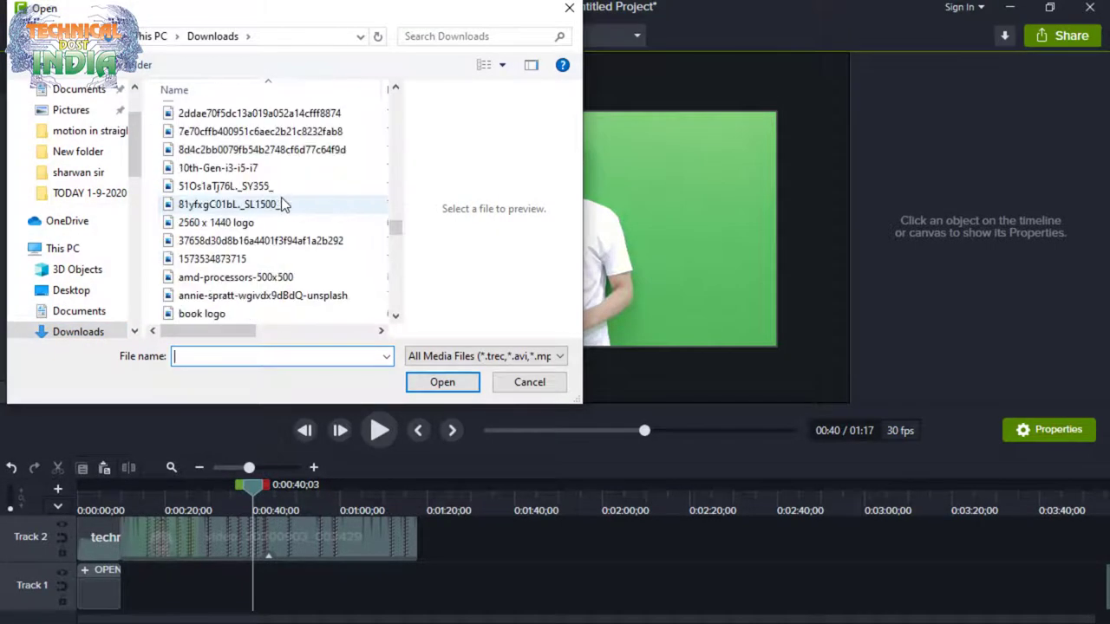
pyautogui.click(252, 258)
pyautogui.click(252, 277)
pyautogui.click(253, 296)
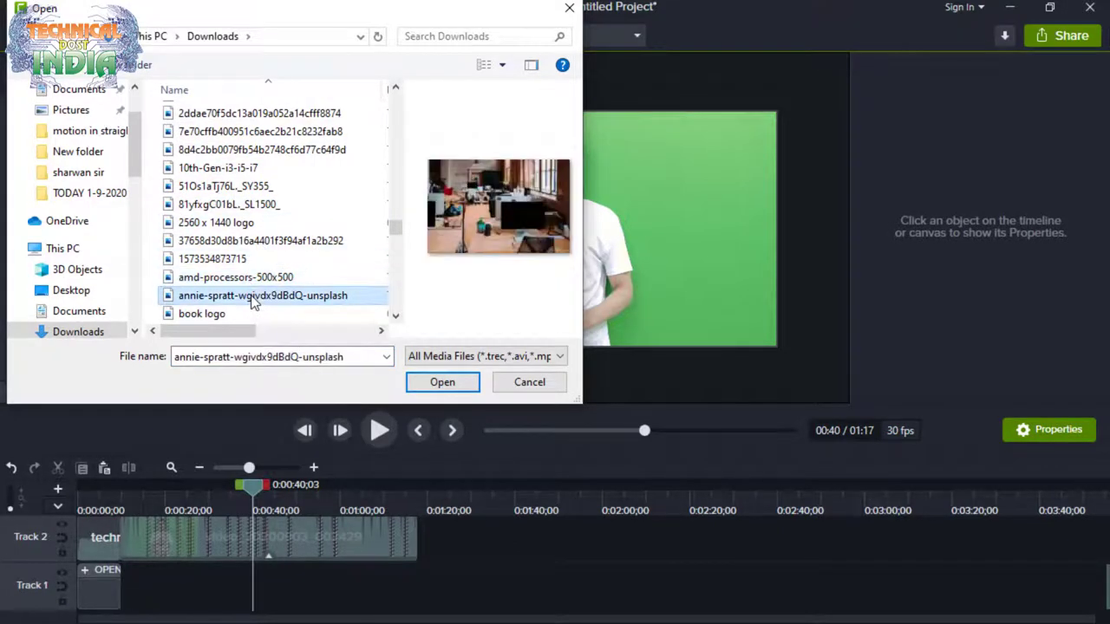
pyautogui.scroll(-1, 253, 299)
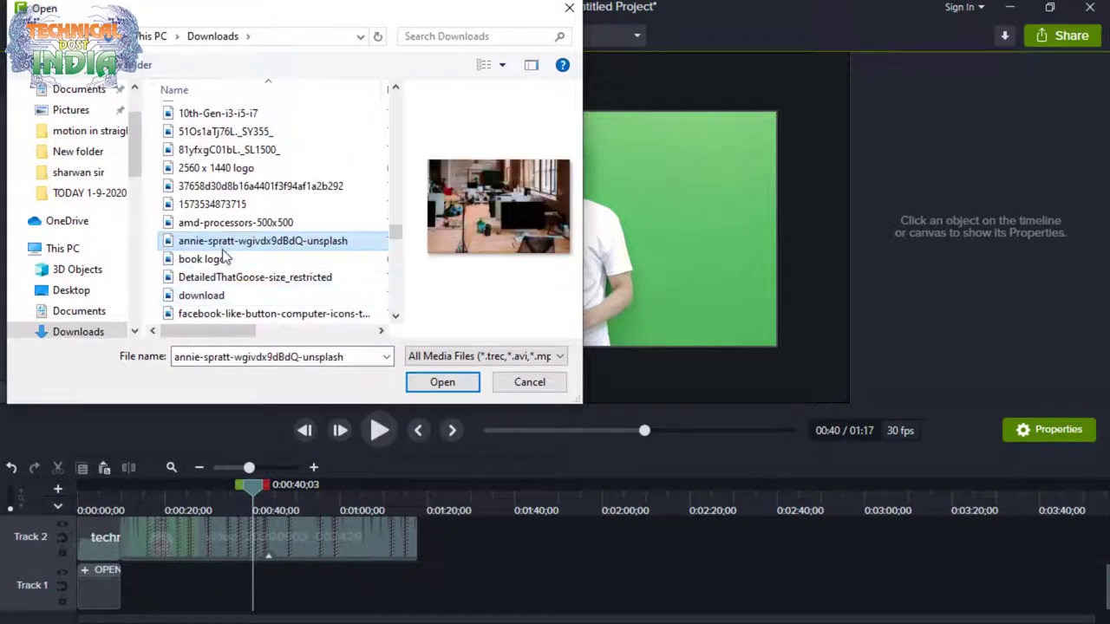
pyautogui.click(233, 279)
pyautogui.click(241, 243)
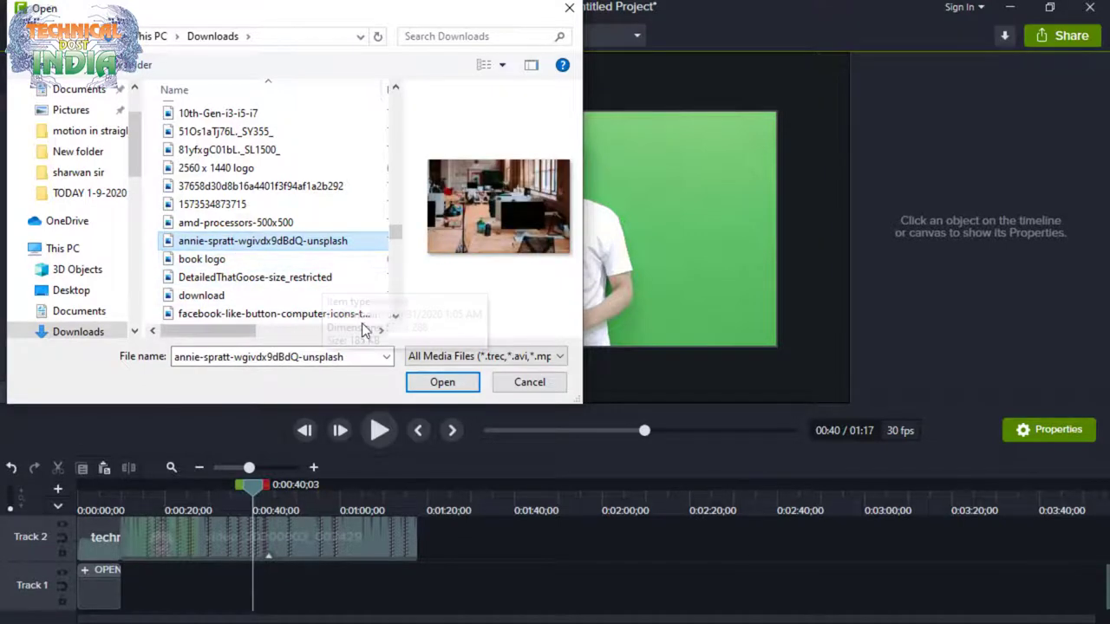
pyautogui.click(442, 382)
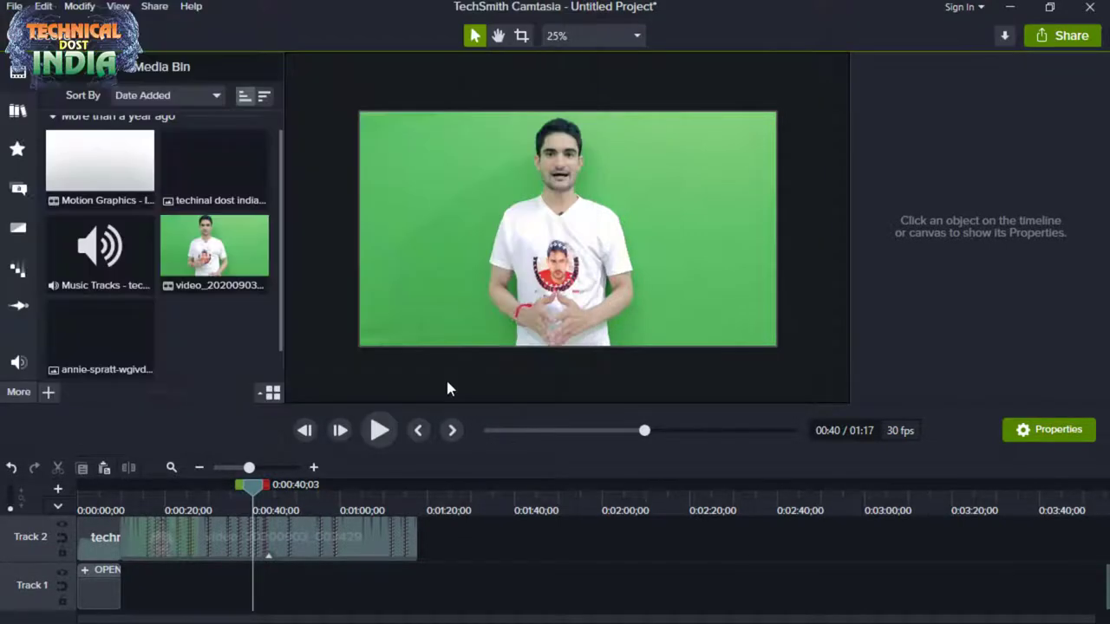
pyautogui.moveTo(126, 344); pyautogui.dragTo(412, 620)
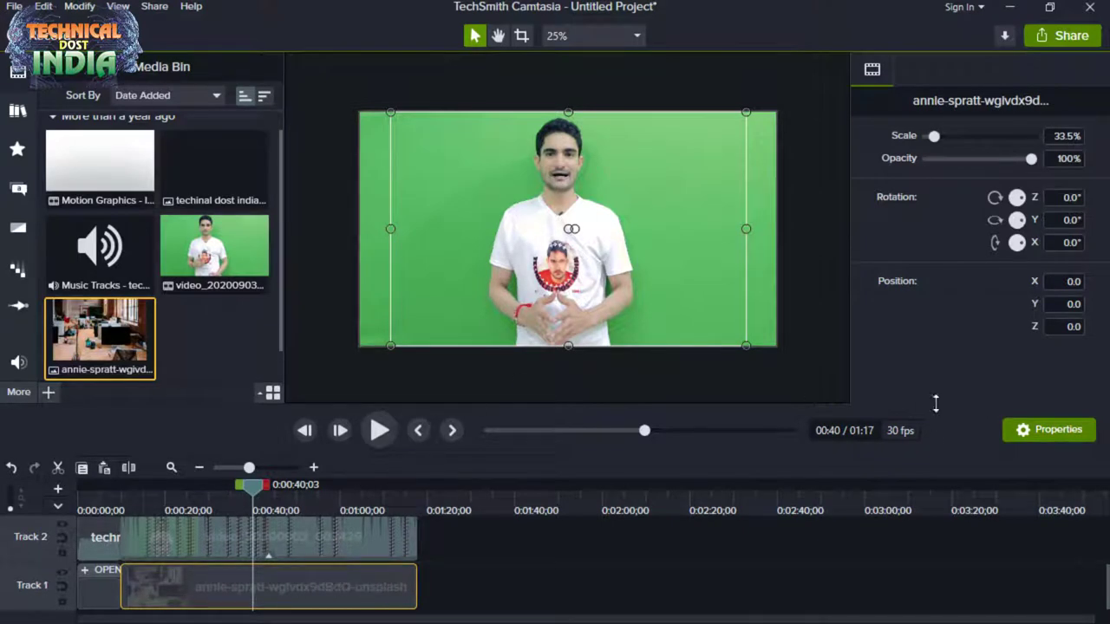
# Step: Add the Remove a Color visual effect to the green-screen video clip on Track 2
pyautogui.click(320, 542)
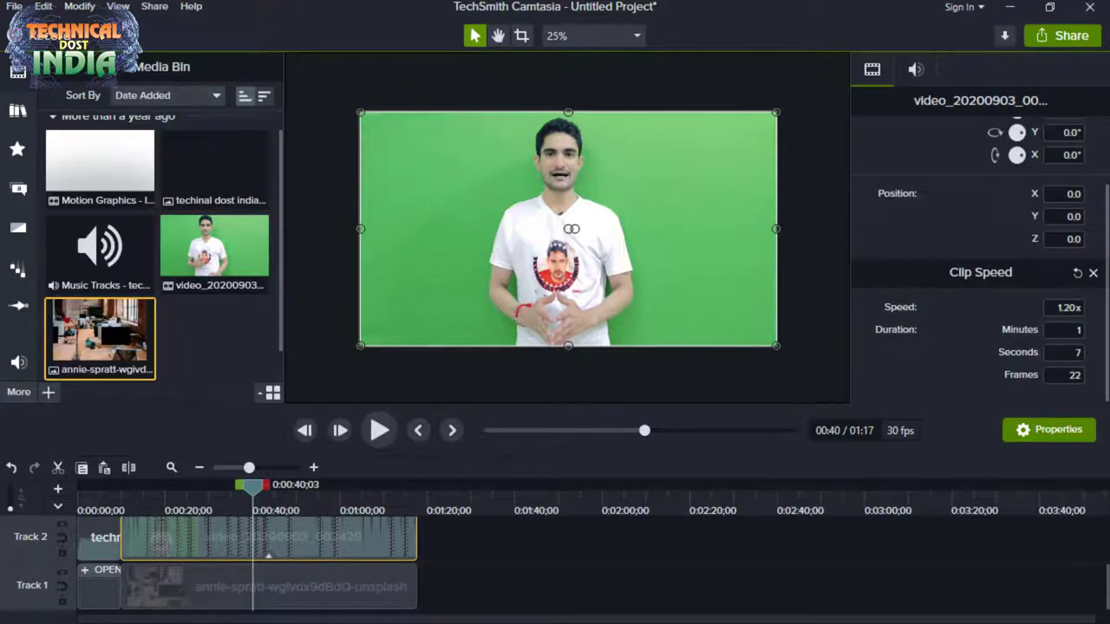
pyautogui.click(98, 9)
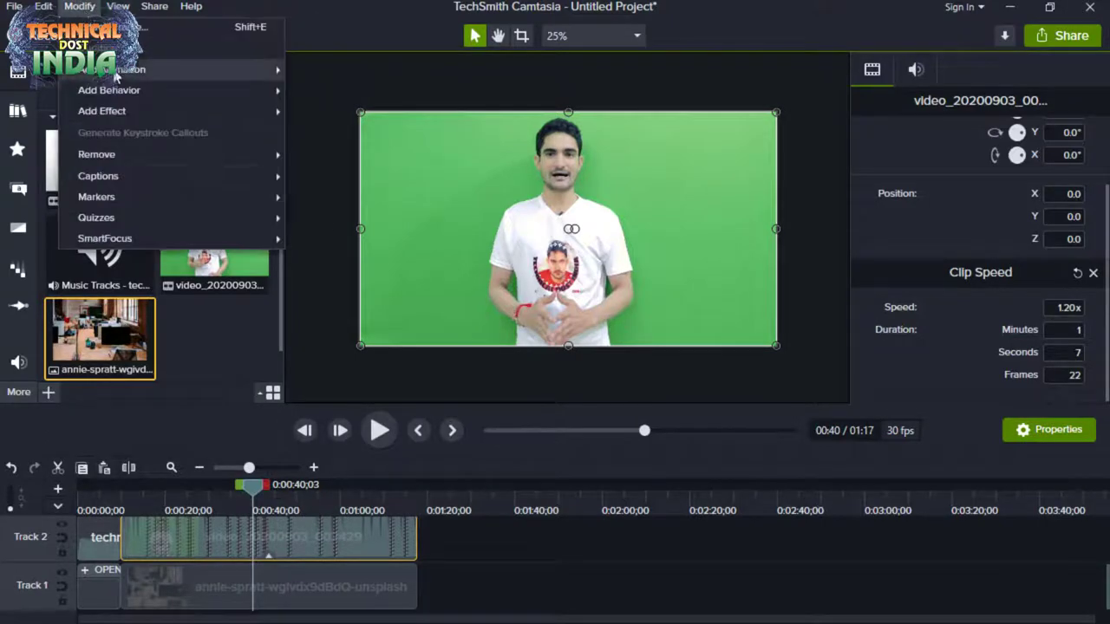
pyautogui.moveTo(230, 110)
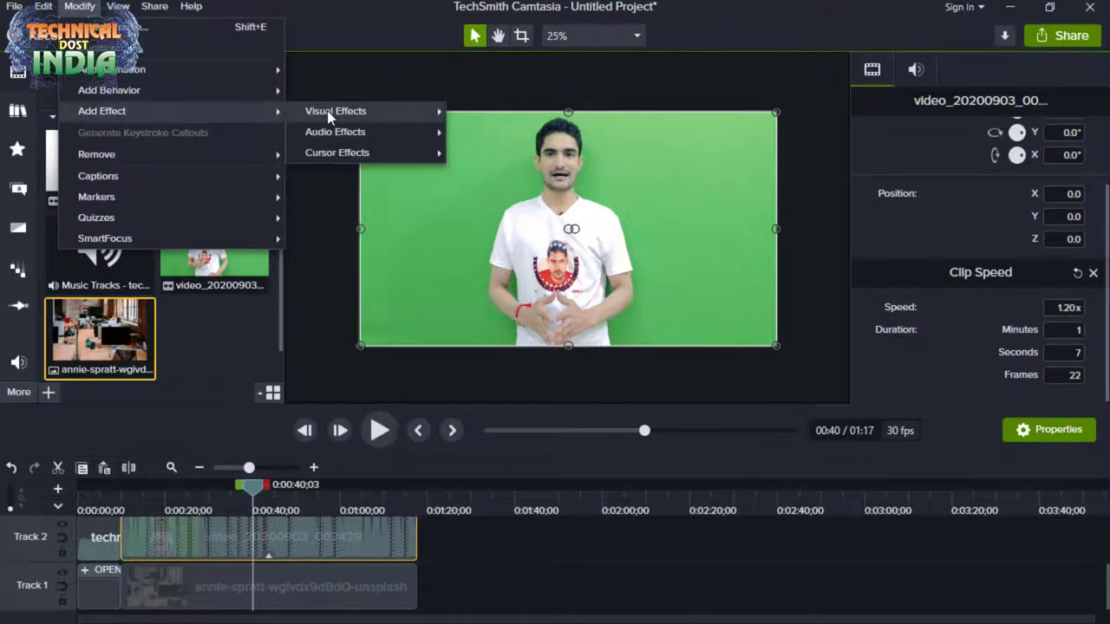
pyautogui.moveTo(329, 117)
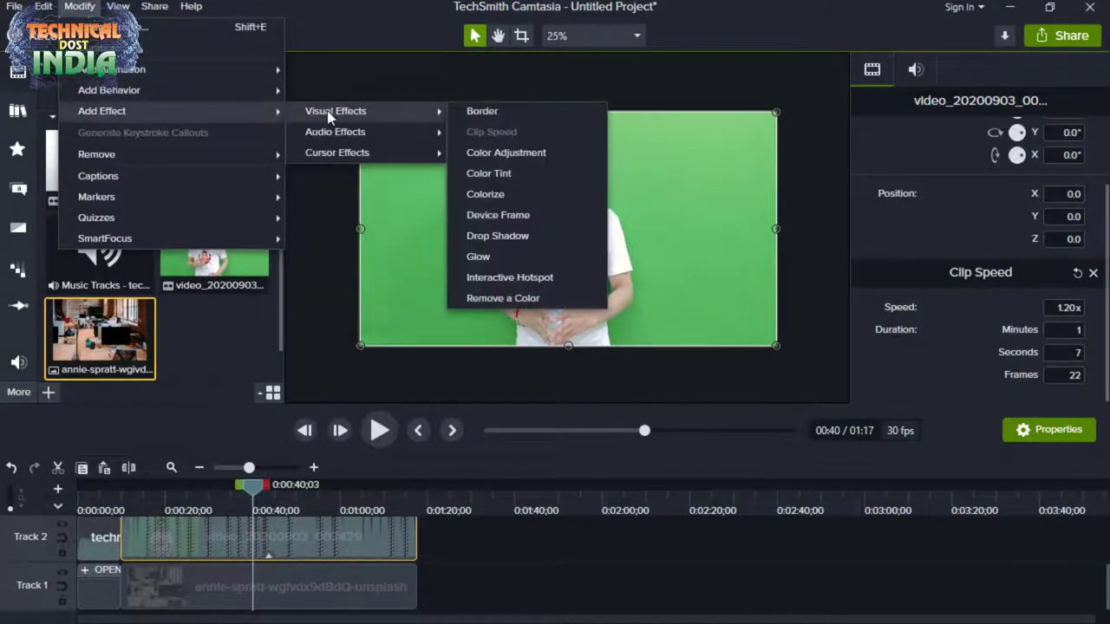
pyautogui.click(531, 298)
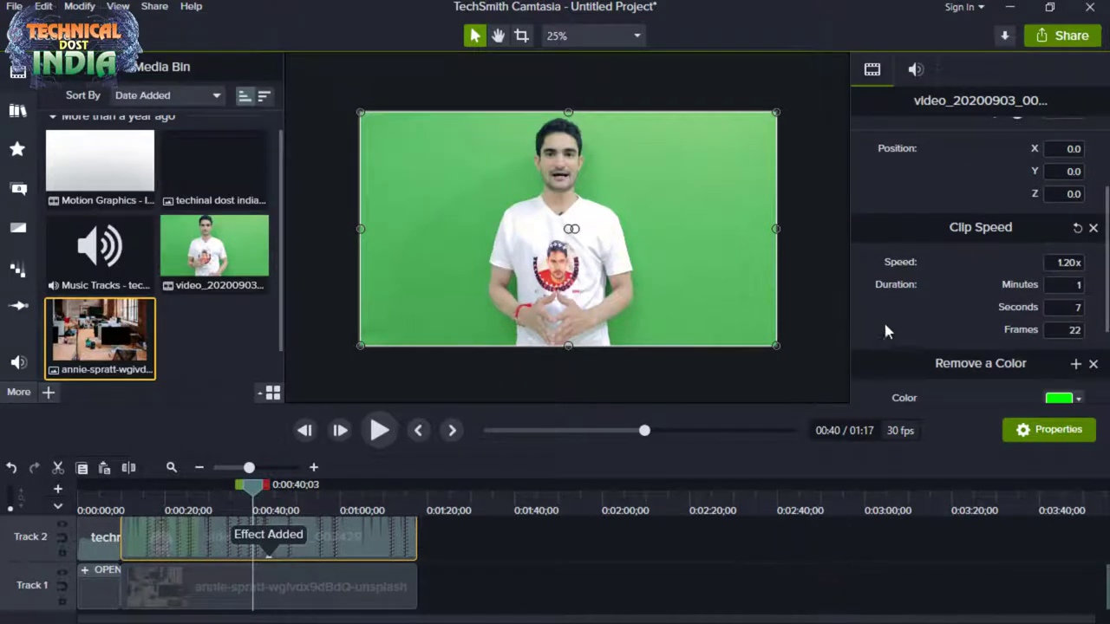
# Step: Sample the green backdrop on the canvas as the color to remove, and check the result at about 0:00:41
pyautogui.scroll(-3, 1035, 313)
pyautogui.click(1075, 273)
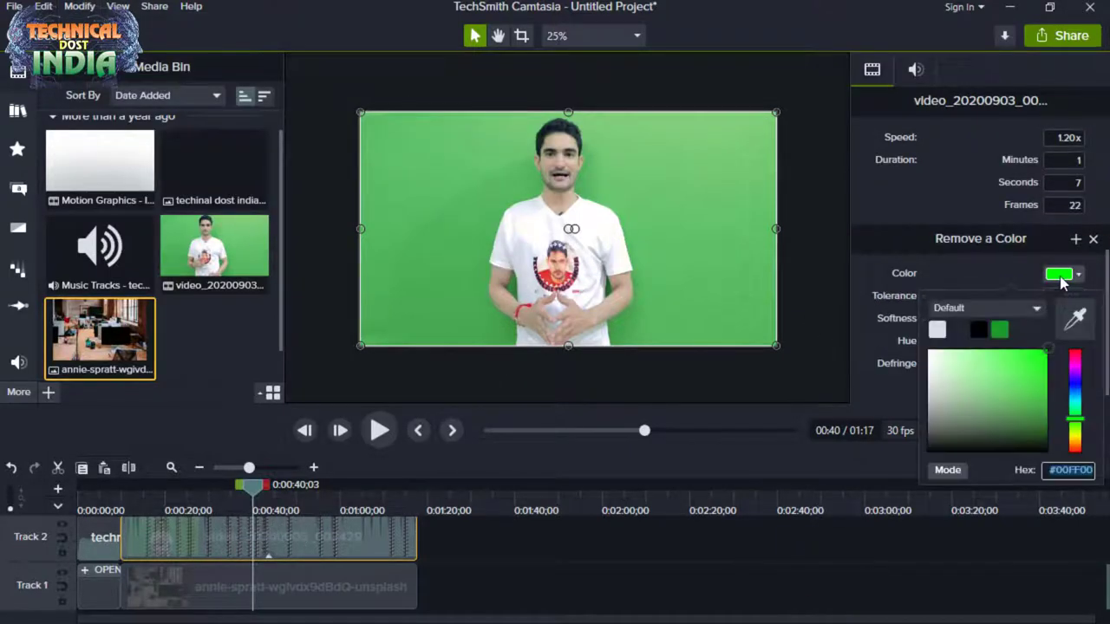
pyautogui.click(1075, 329)
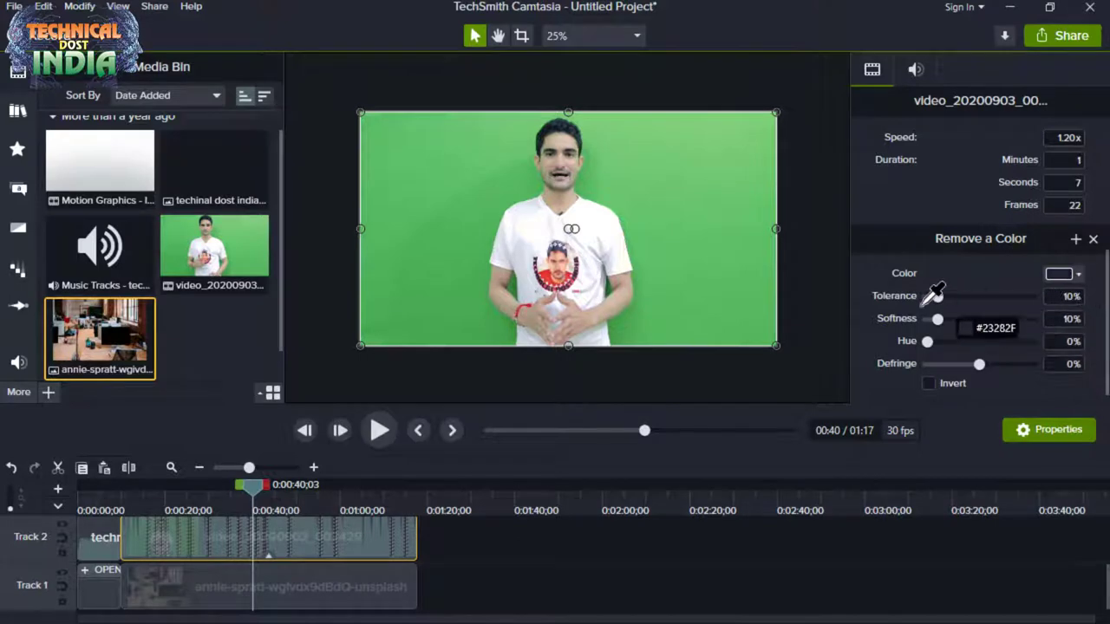
pyautogui.click(669, 176)
pyautogui.moveTo(243, 492); pyautogui.dragTo(257, 492)
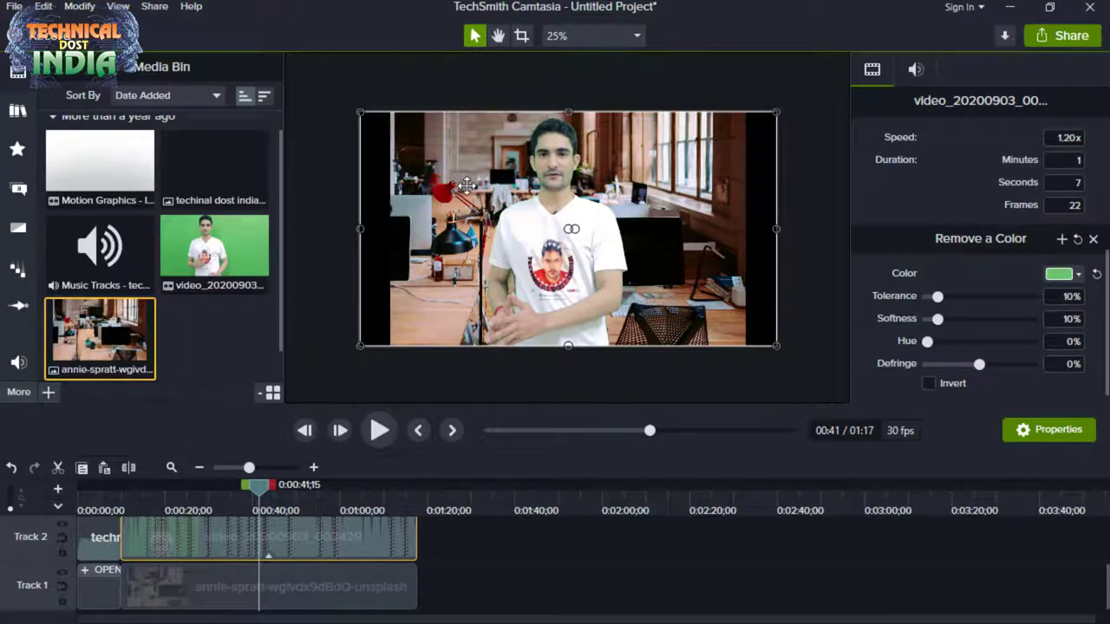
# Step: Enlarge the office photo on Track 1 to 39.2% scale so it spans the full canvas width
pyautogui.click(314, 591)
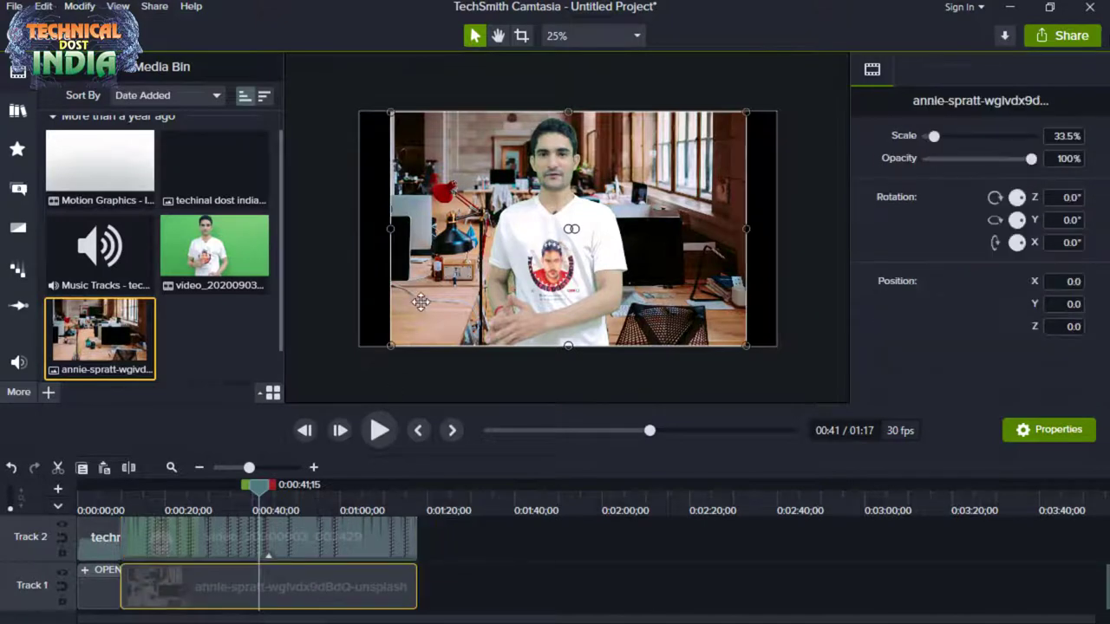
pyautogui.click(399, 541)
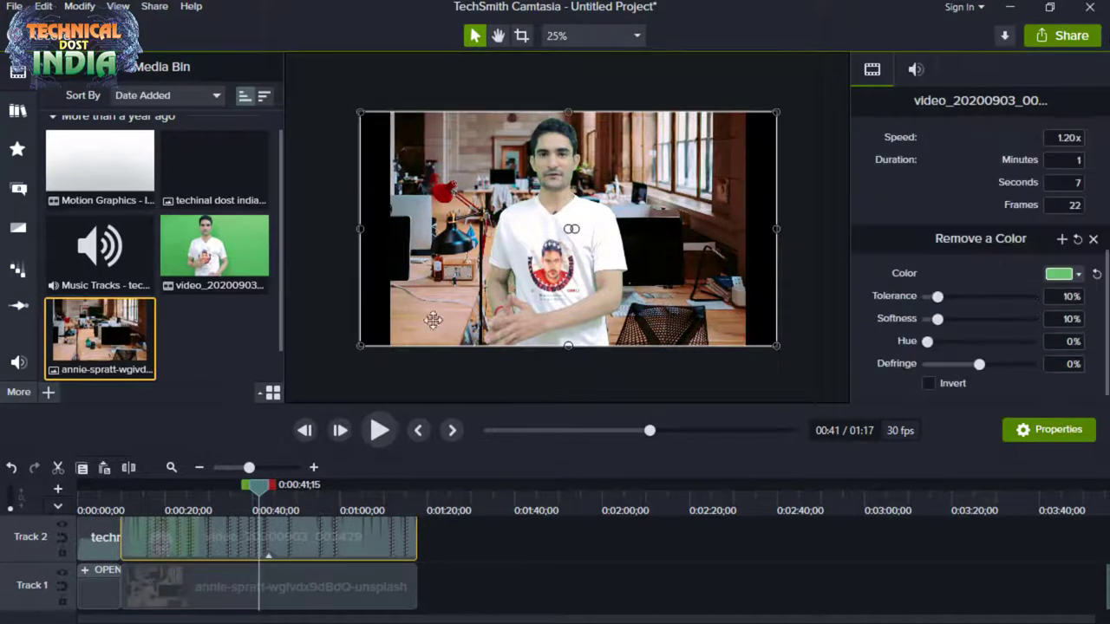
pyautogui.click(382, 583)
pyautogui.moveTo(390, 228); pyautogui.dragTo(359, 228)
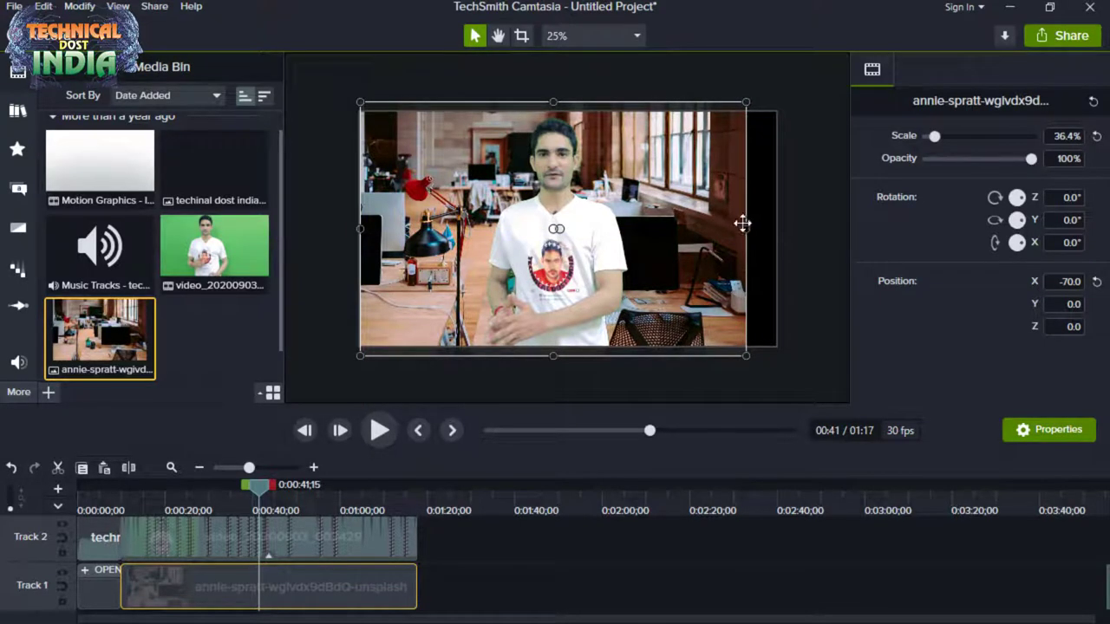
pyautogui.moveTo(746, 228); pyautogui.dragTo(778, 227)
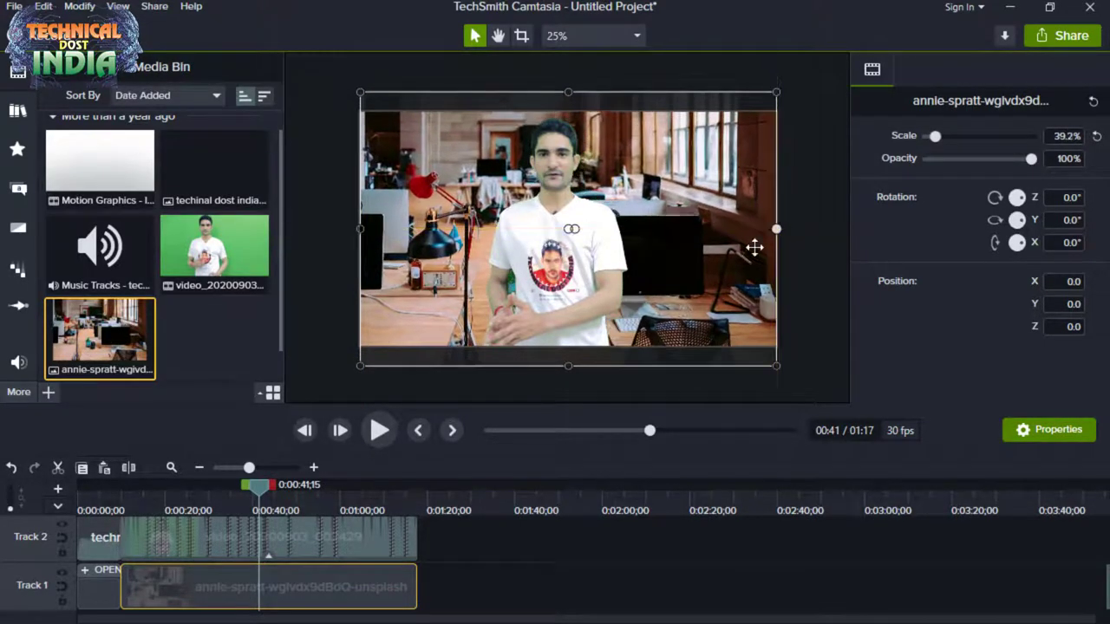
# Step: Crop the office photo's upper and lower edges to the canvas boundary
pyautogui.click(520, 40)
pyautogui.moveTo(567, 96); pyautogui.dragTo(568, 111)
pyautogui.moveTo(568, 356); pyautogui.dragTo(568, 345)
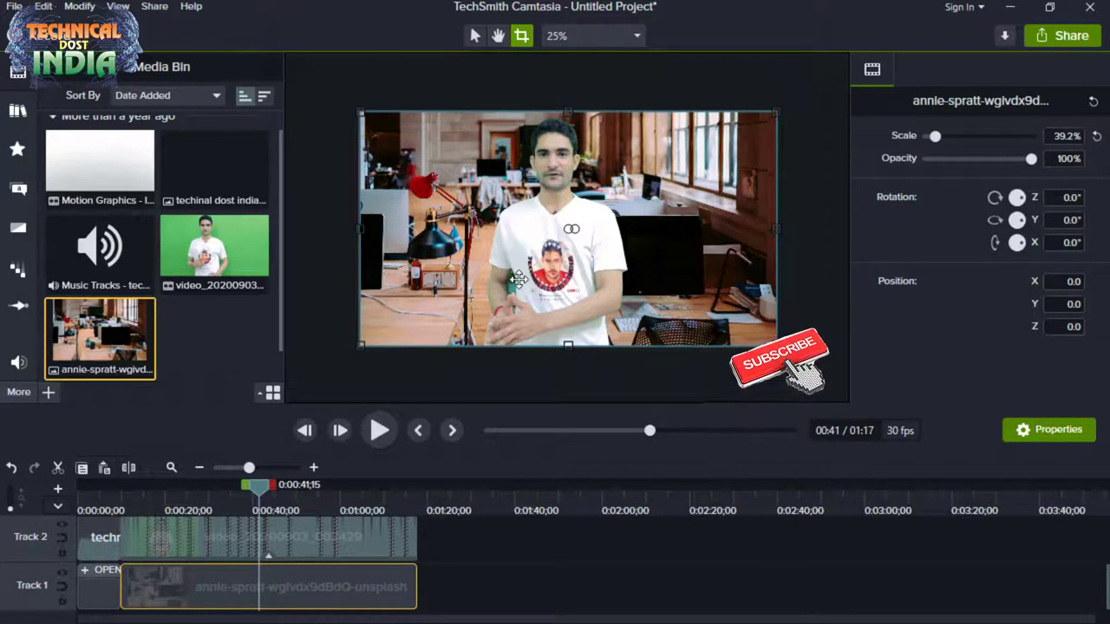
# Step: Set the green-screen clip's Remove a Color effect to 0% softness and 23% tolerance, using the frame at about 0:00:32
pyautogui.hotkey('ctrl', '+')
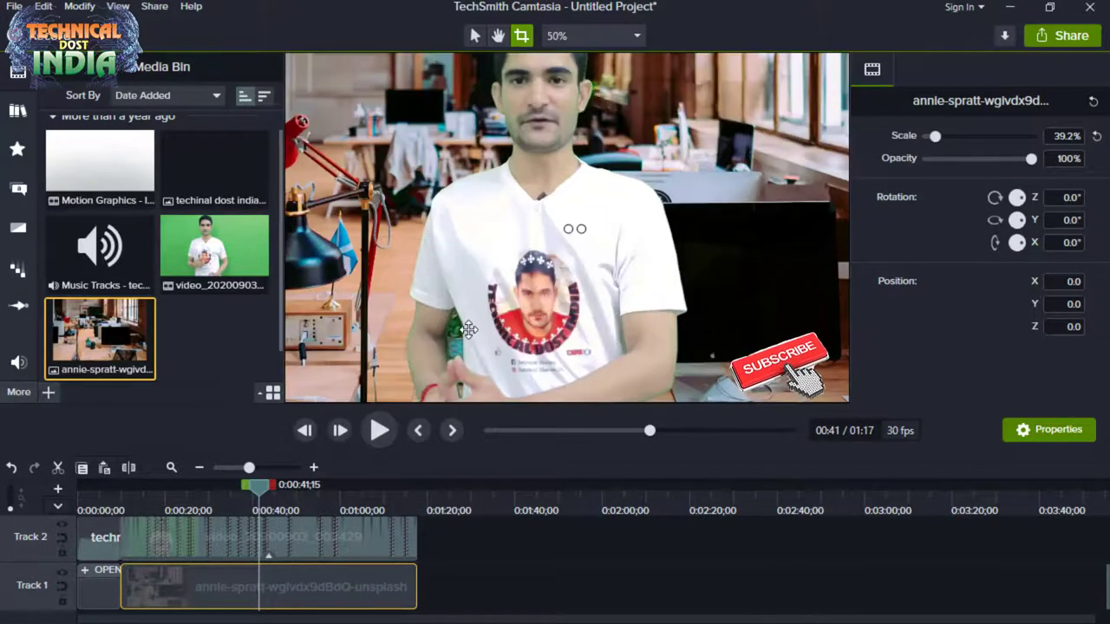
pyautogui.moveTo(261, 490); pyautogui.dragTo(220, 492)
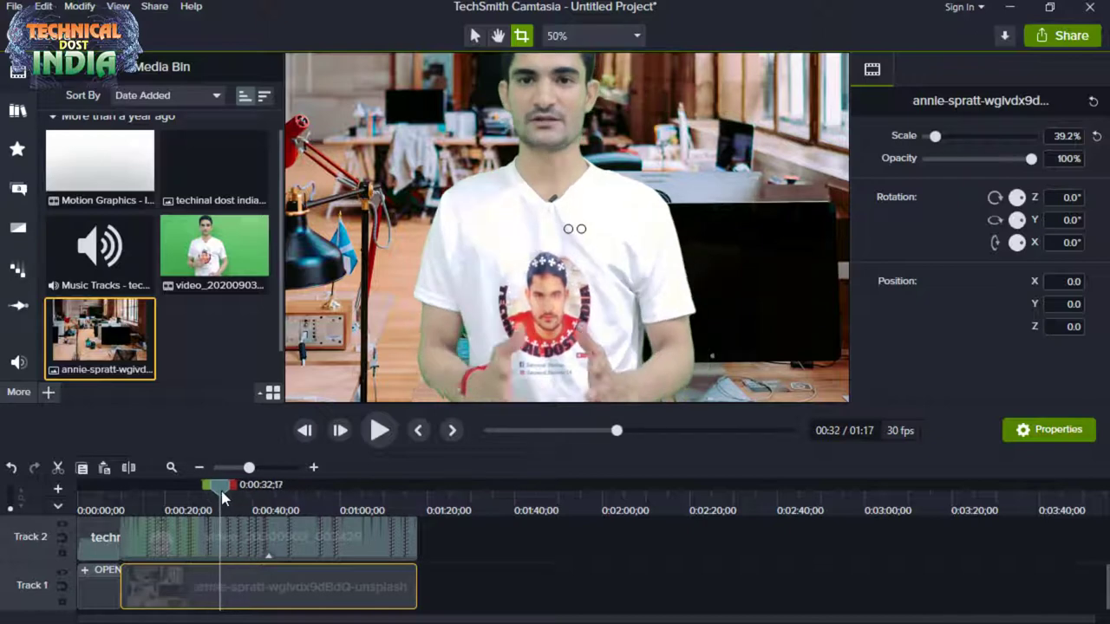
pyautogui.hotkey('ctrl', '-')
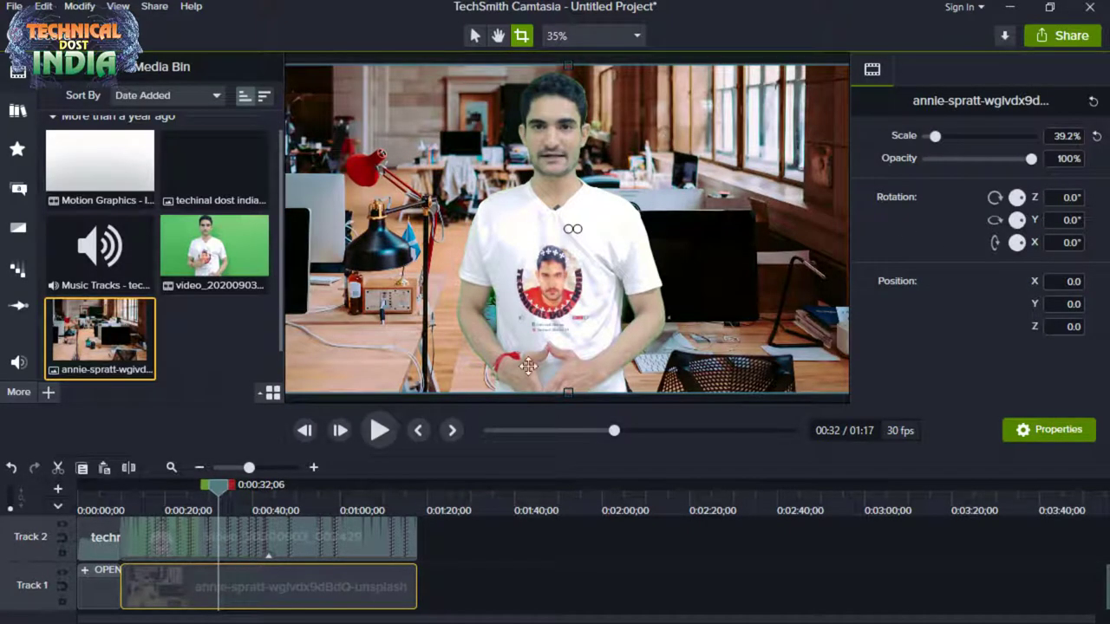
pyautogui.click(330, 542)
pyautogui.scroll(-3, 971, 329)
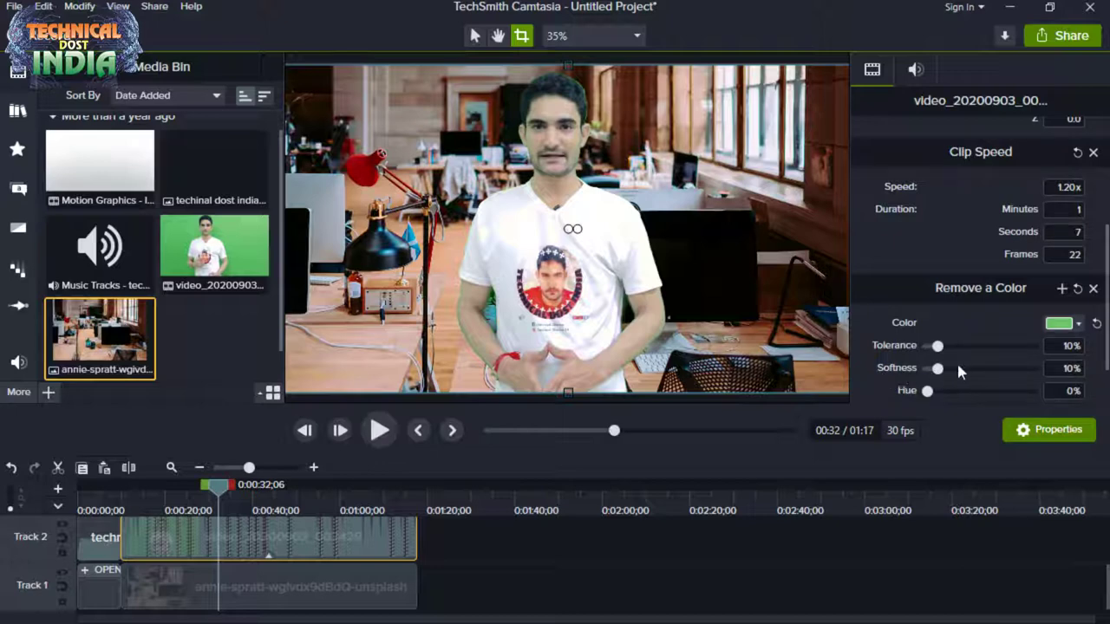
pyautogui.moveTo(939, 373); pyautogui.dragTo(926, 388)
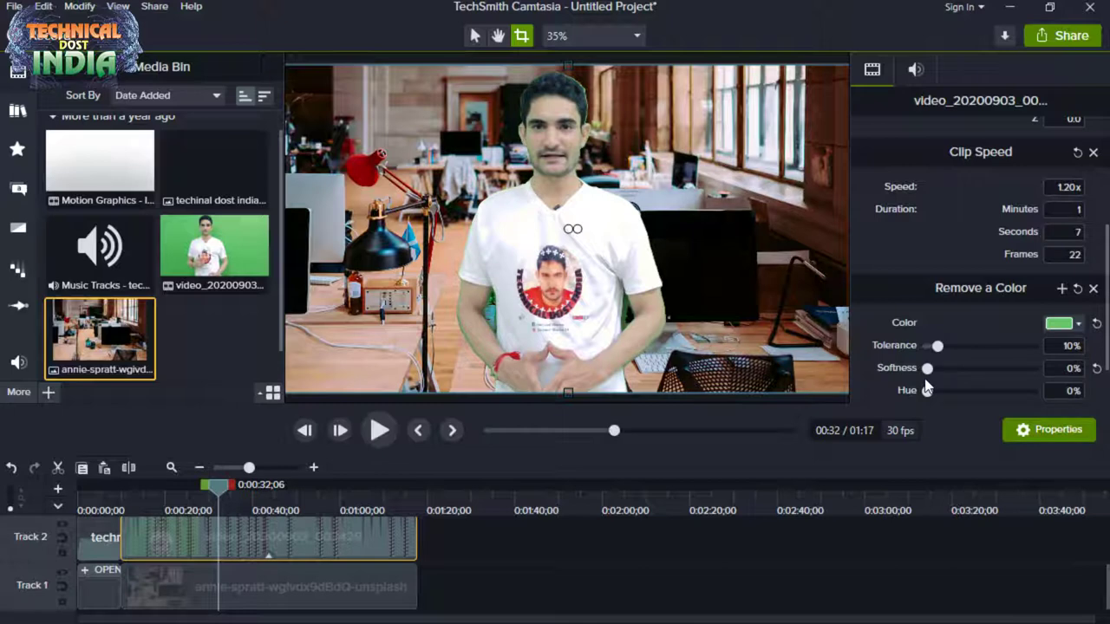
pyautogui.moveTo(938, 348); pyautogui.dragTo(953, 360)
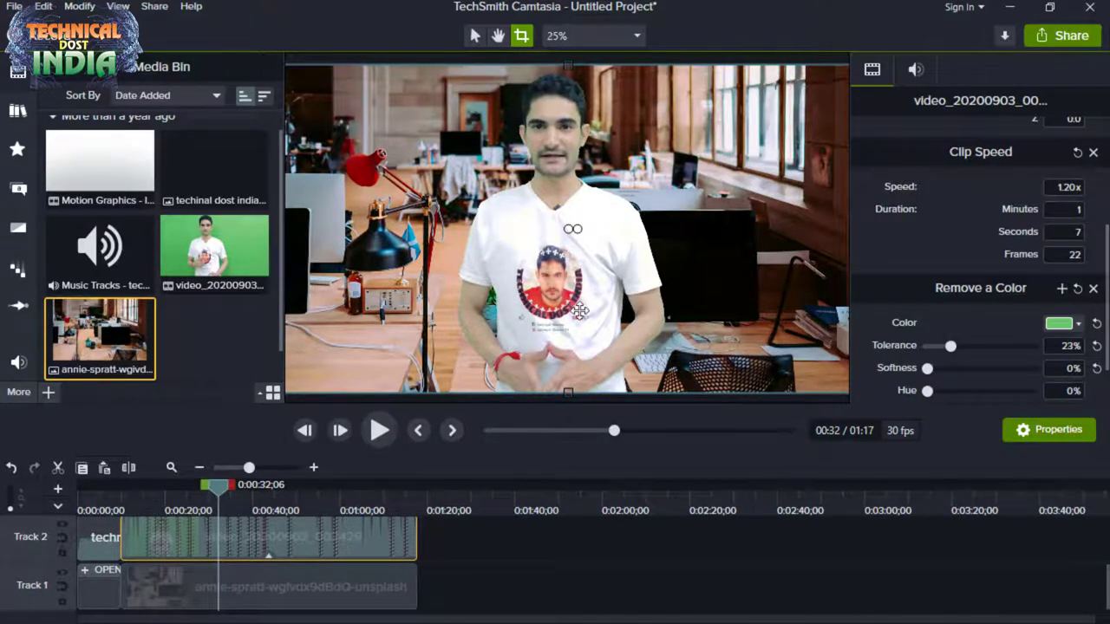
pyautogui.scroll(-2, 579, 311)
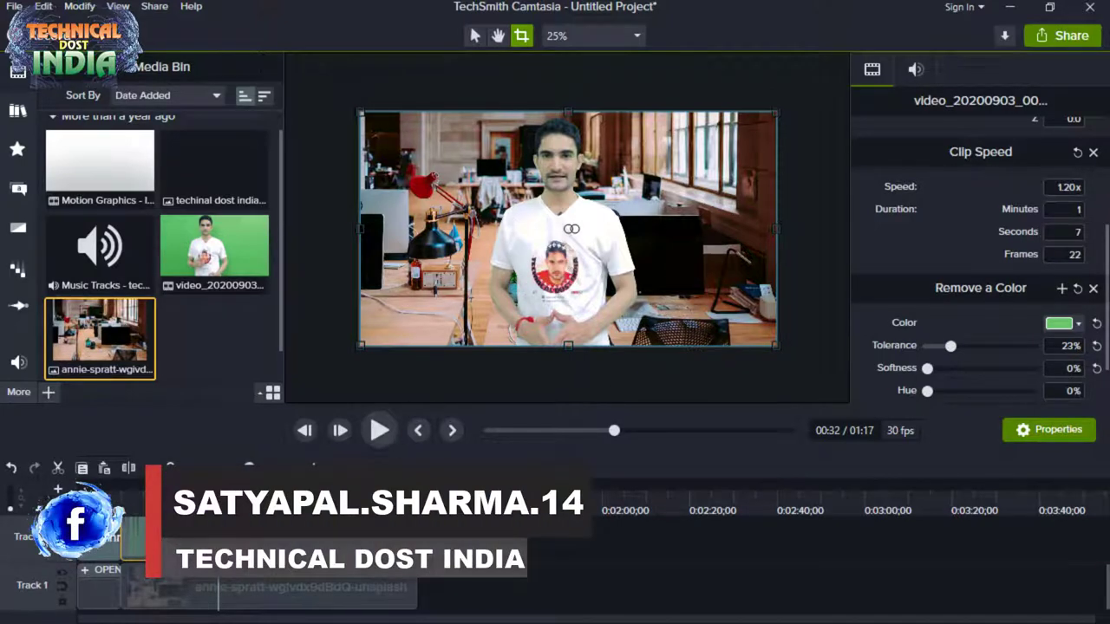
# Step: Try shrinking the presenter clip toward the canvas's lower edge, and undo all edits back to before the color removal
pyautogui.click(474, 35)
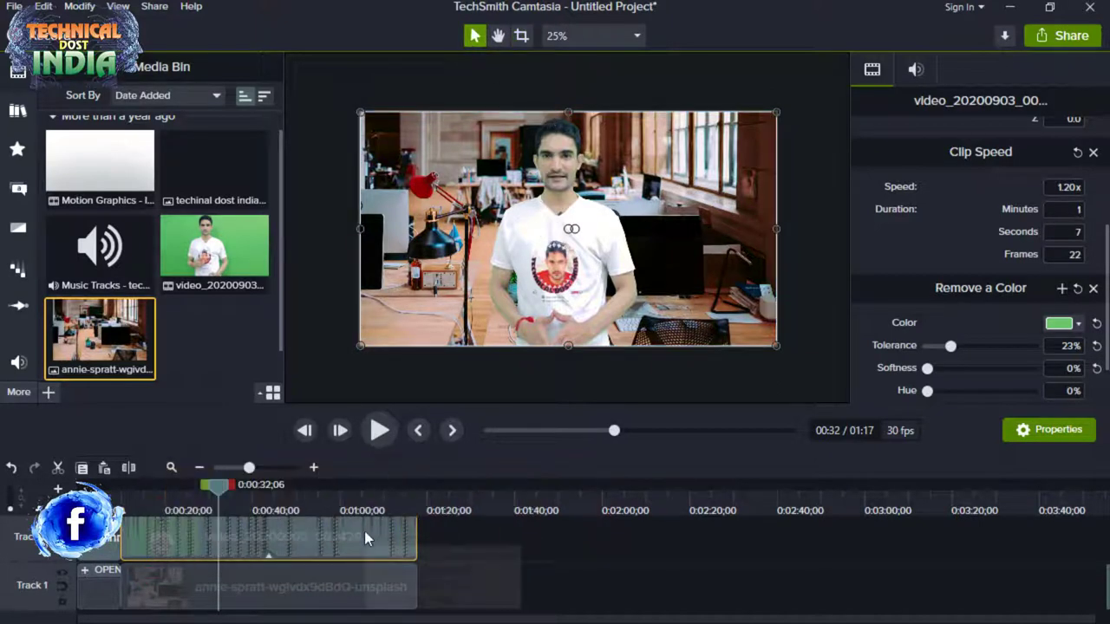
pyautogui.moveTo(568, 113); pyautogui.dragTo(556, 145)
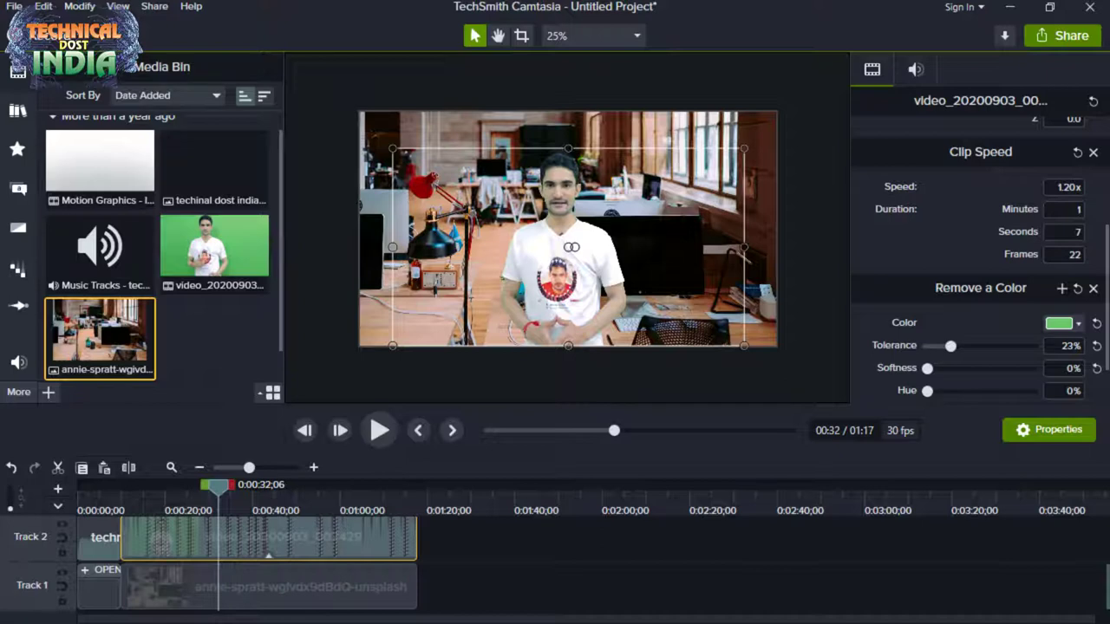
pyautogui.hotkey('ctrl', 'z')
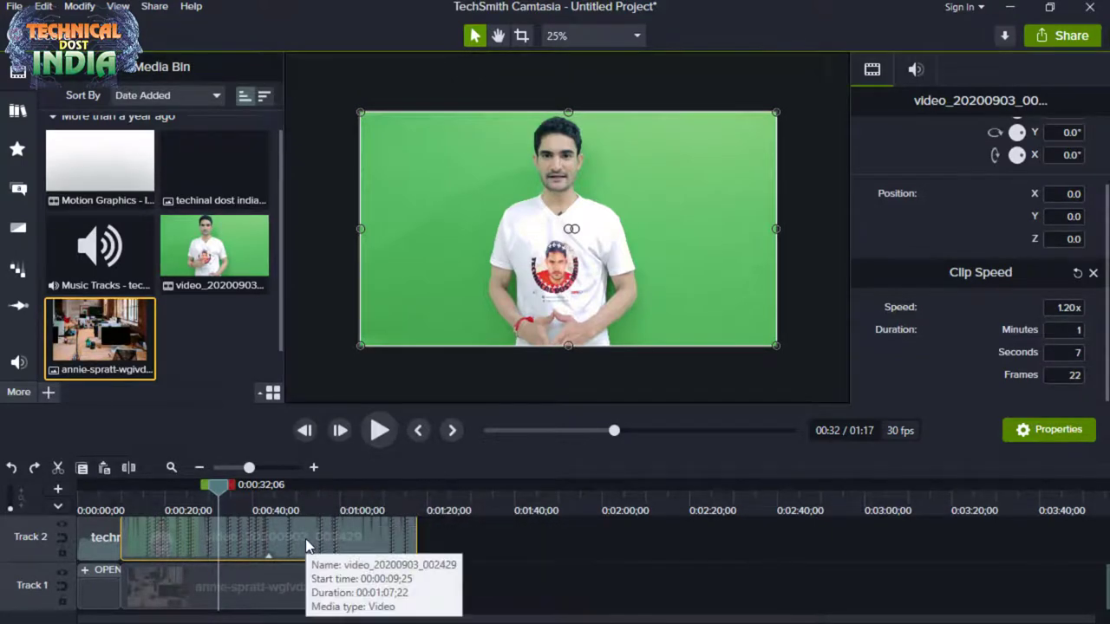
# Step: Apply Remove a Color from the visual effects library to the green-screen video clip on Track 2
pyautogui.click(306, 595)
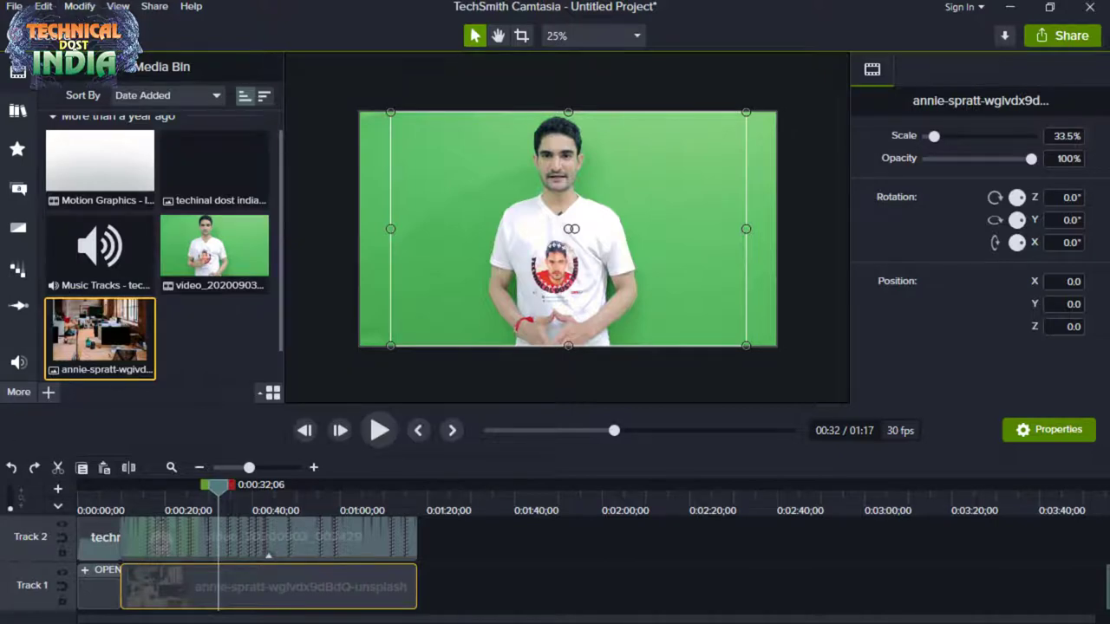
pyautogui.click(19, 395)
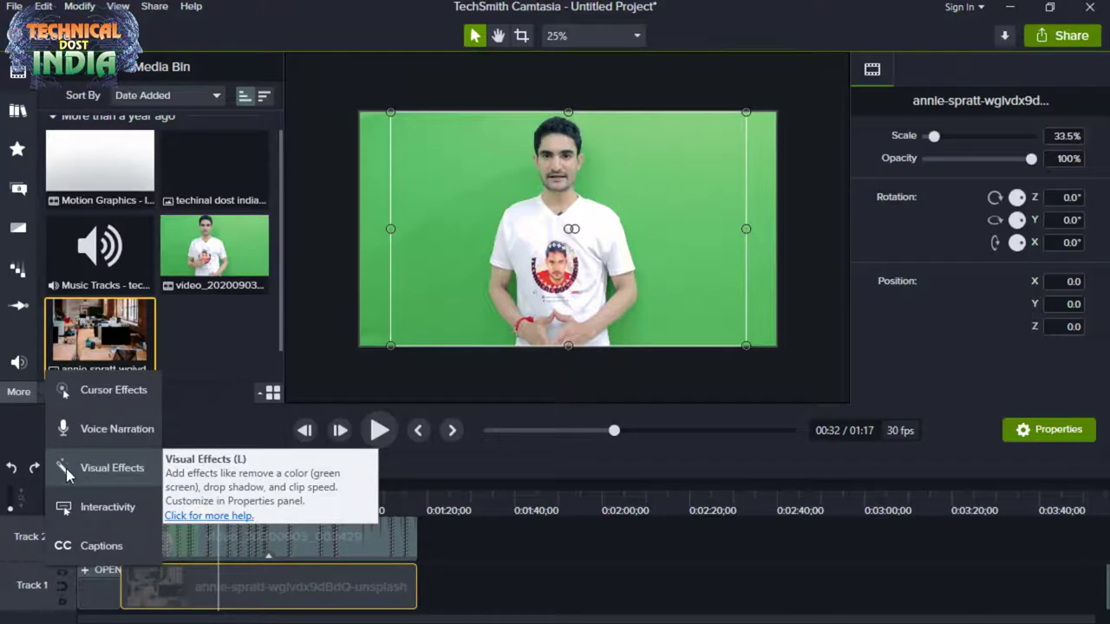
pyautogui.click(107, 471)
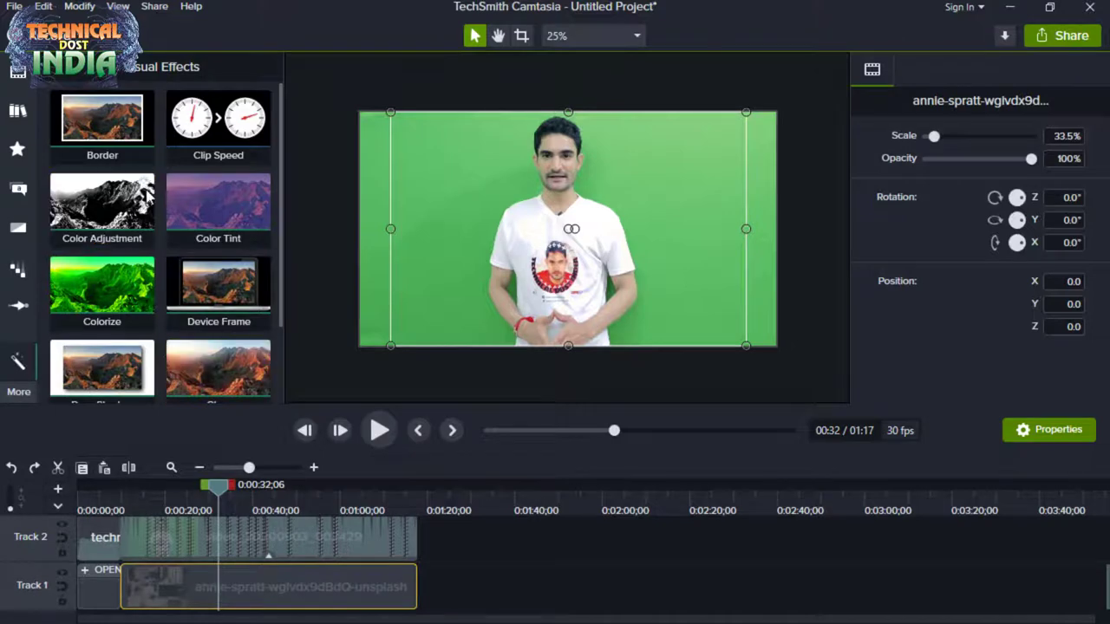
pyautogui.scroll(-1, 161, 281)
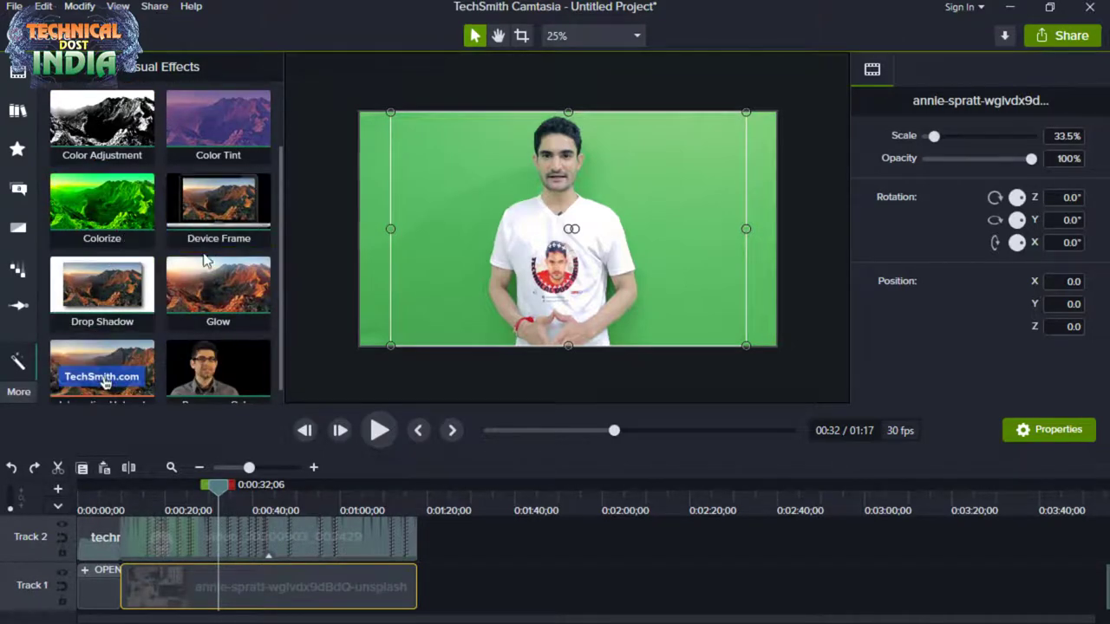
pyautogui.scroll(-1, 214, 288)
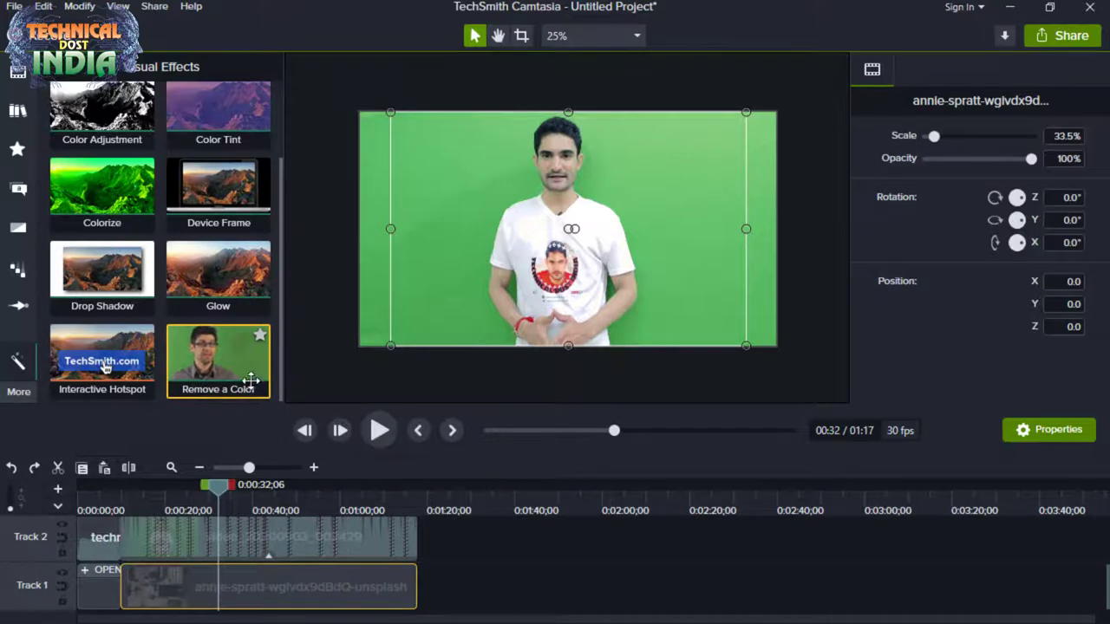
pyautogui.moveTo(224, 359); pyautogui.dragTo(247, 539)
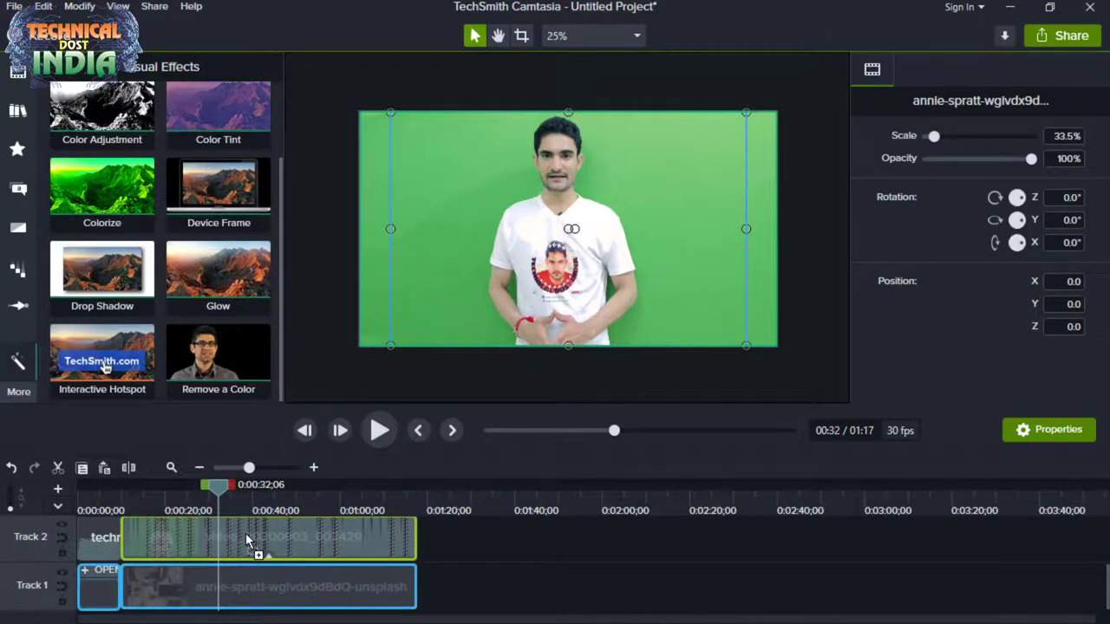
pyautogui.moveTo(245, 533); pyautogui.dragTo(246, 533)
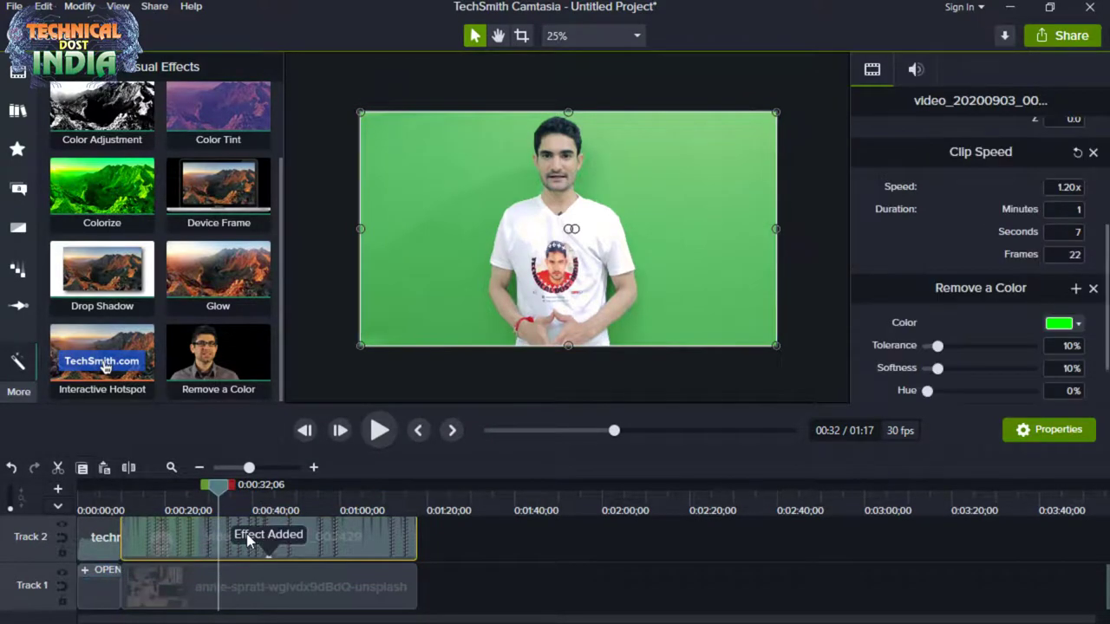
# Step: Sample the green backdrop beside the presenter as the color the effect removes
pyautogui.click(1069, 326)
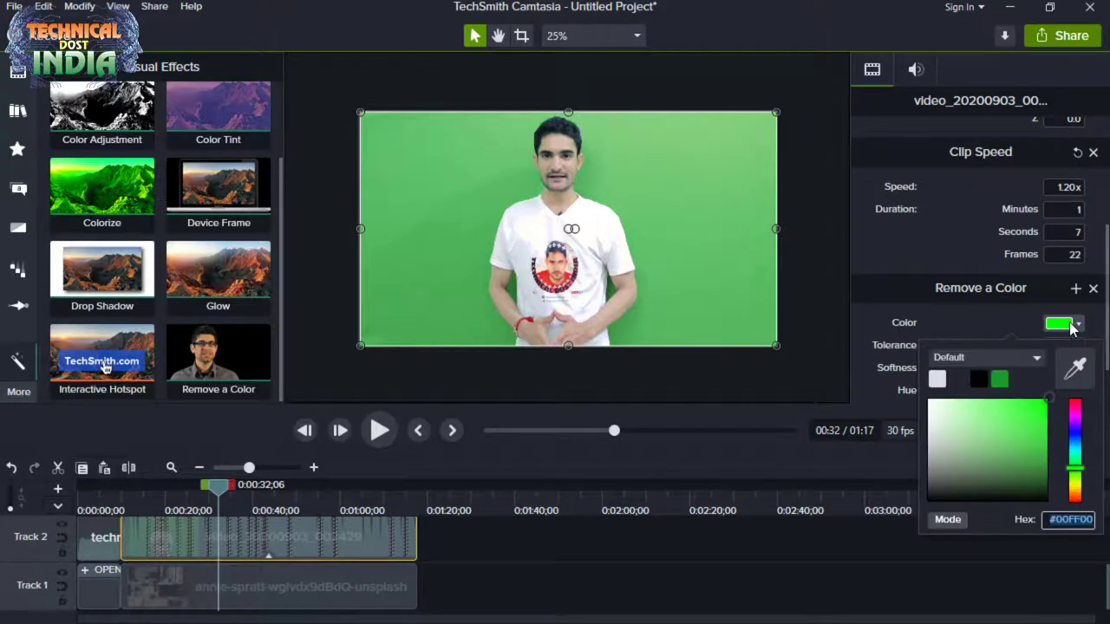
pyautogui.click(1075, 372)
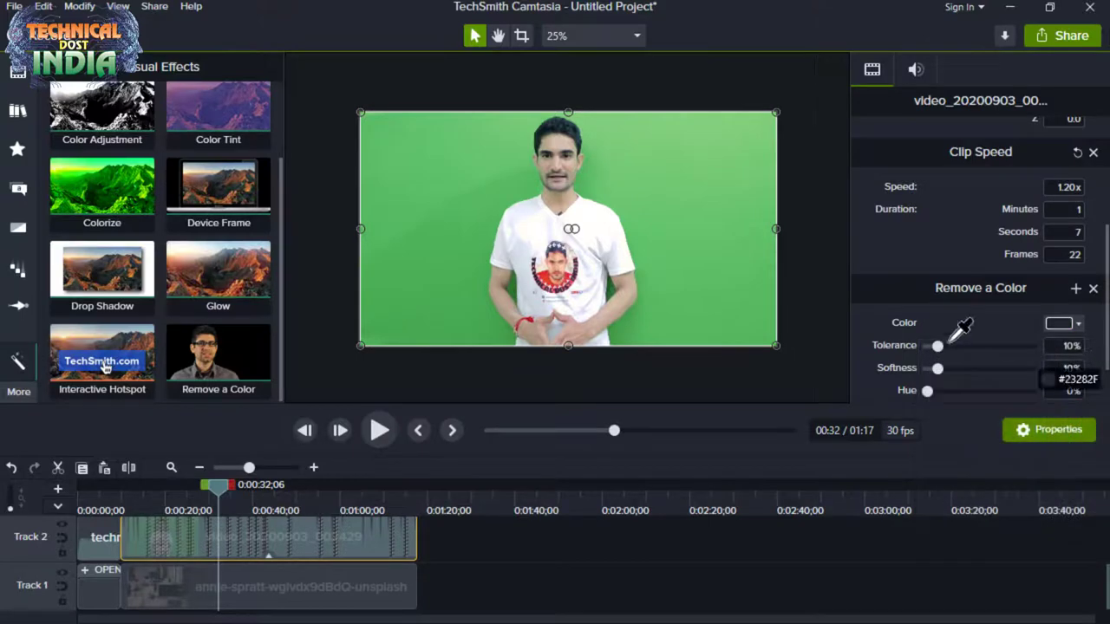
pyautogui.click(694, 232)
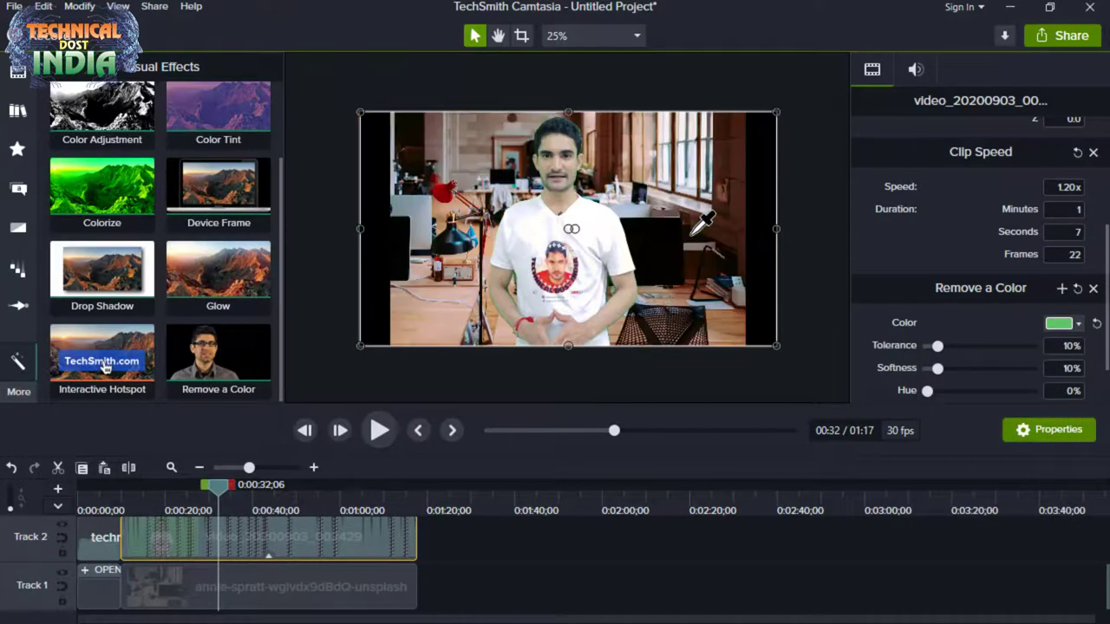